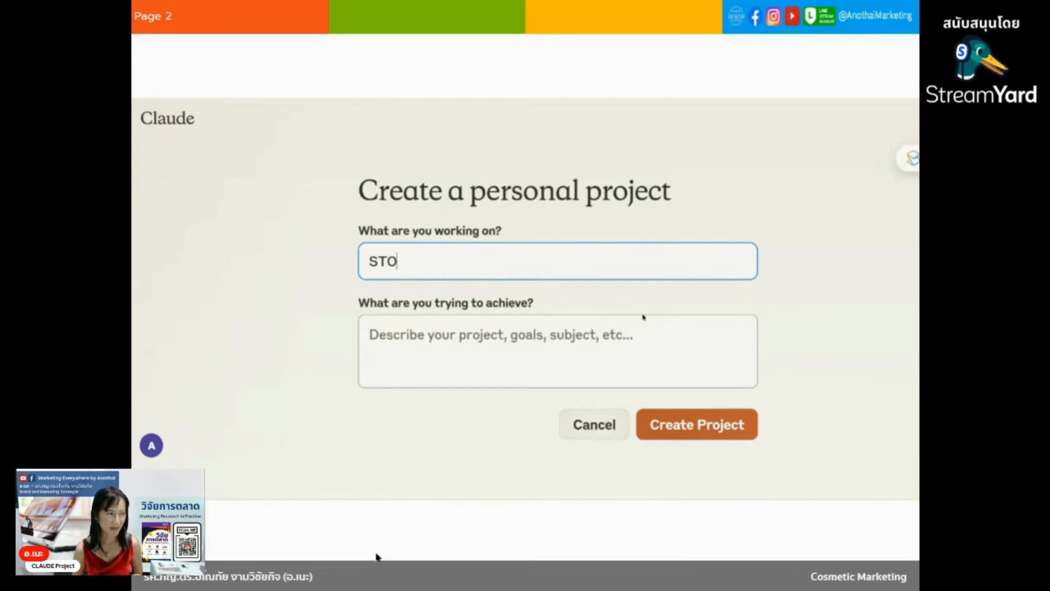
Name the new personal project "STOU Marketing Strategy Research".
type("ng STrate")
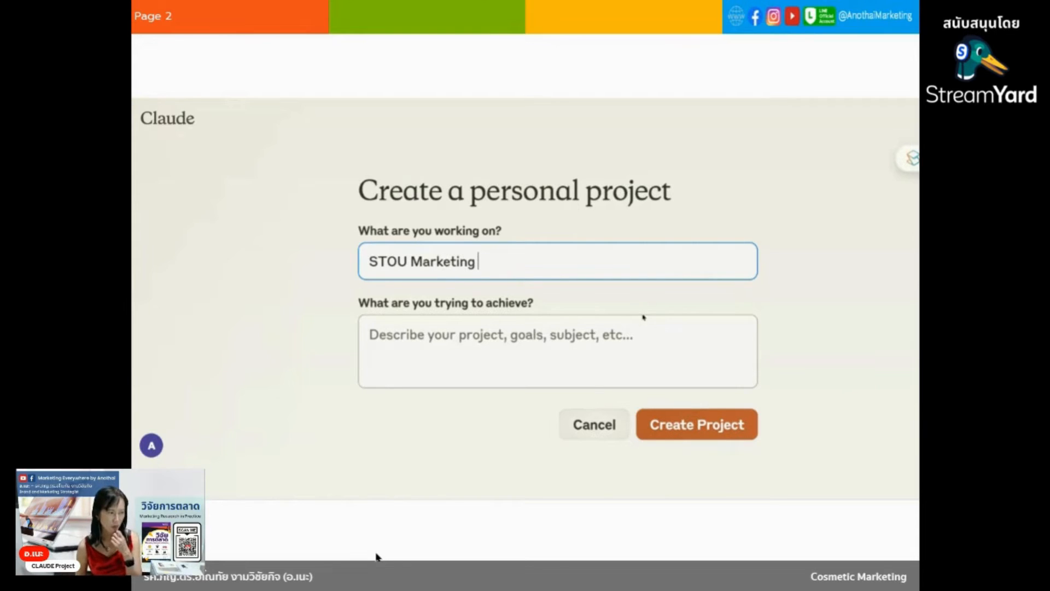
key("BackSpace")
key("BackSpace")
key("BackSpace")
key("BackSpace")
key("BackSpace")
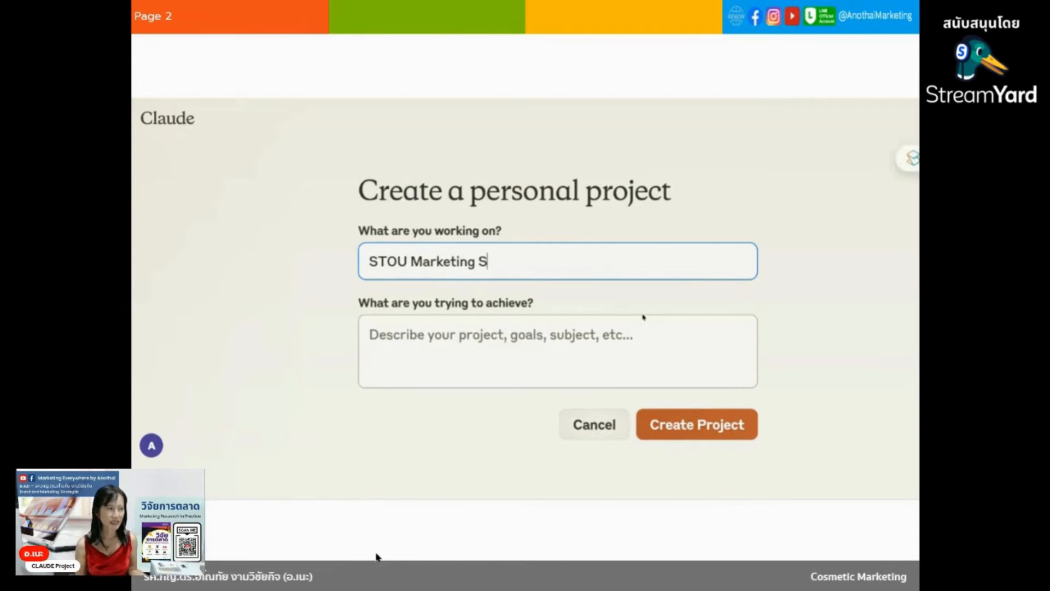
type("trategy")
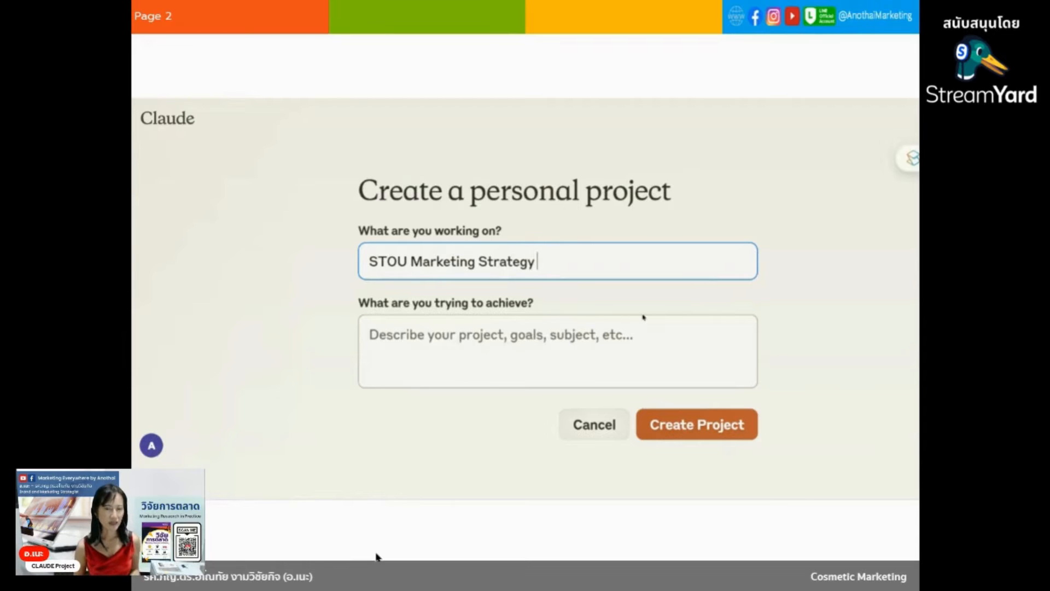
type(" Research")
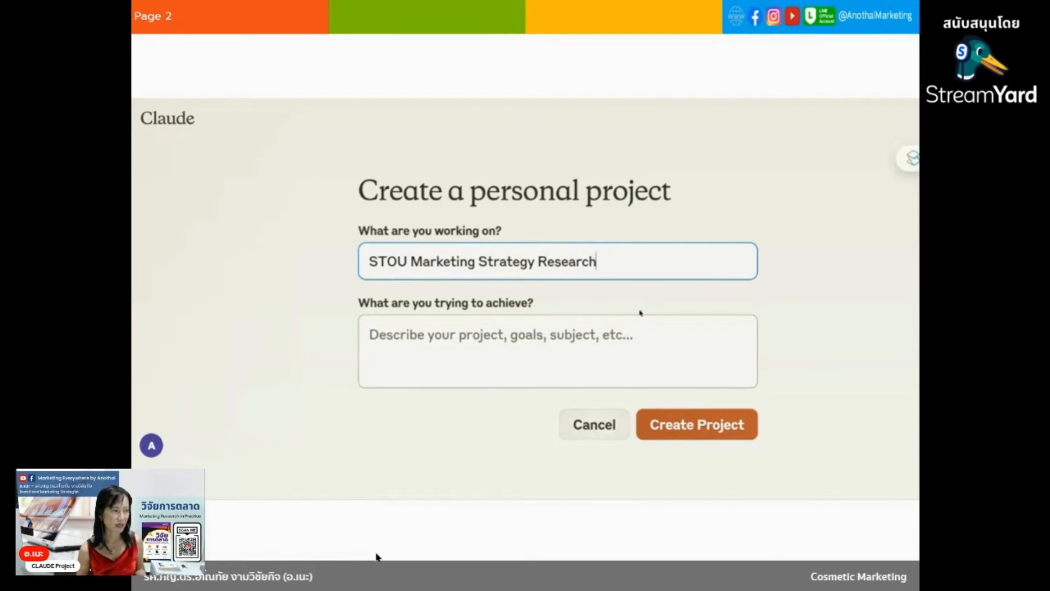
Describe the project goal as "We conduct Marketing Strategy research for Sukhothai Thammathirat Open University." and create the project.
left_click(661, 344)
type("w")
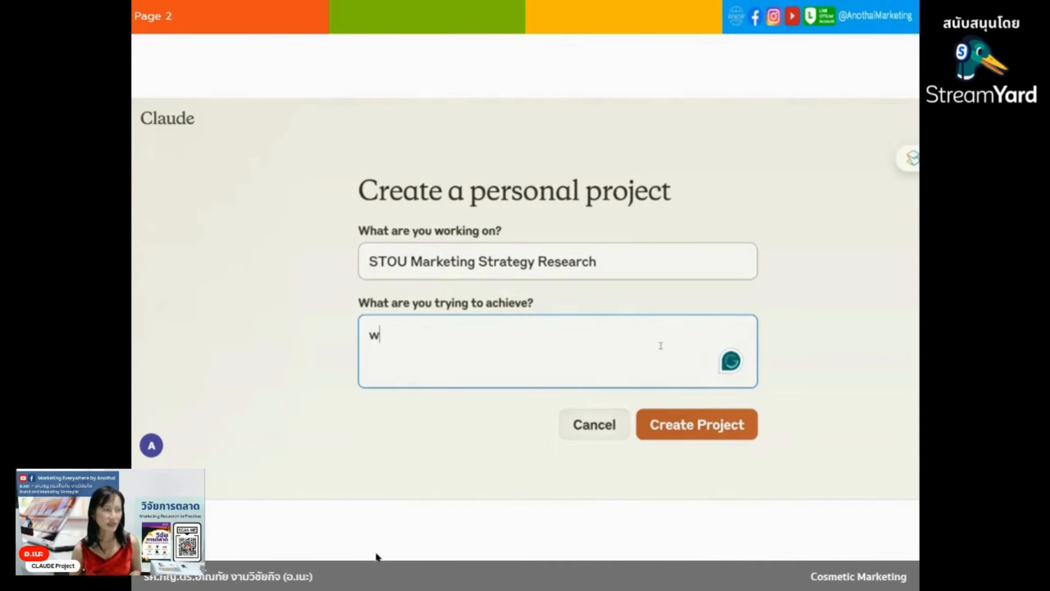
key("BackSpace")
type("We ")
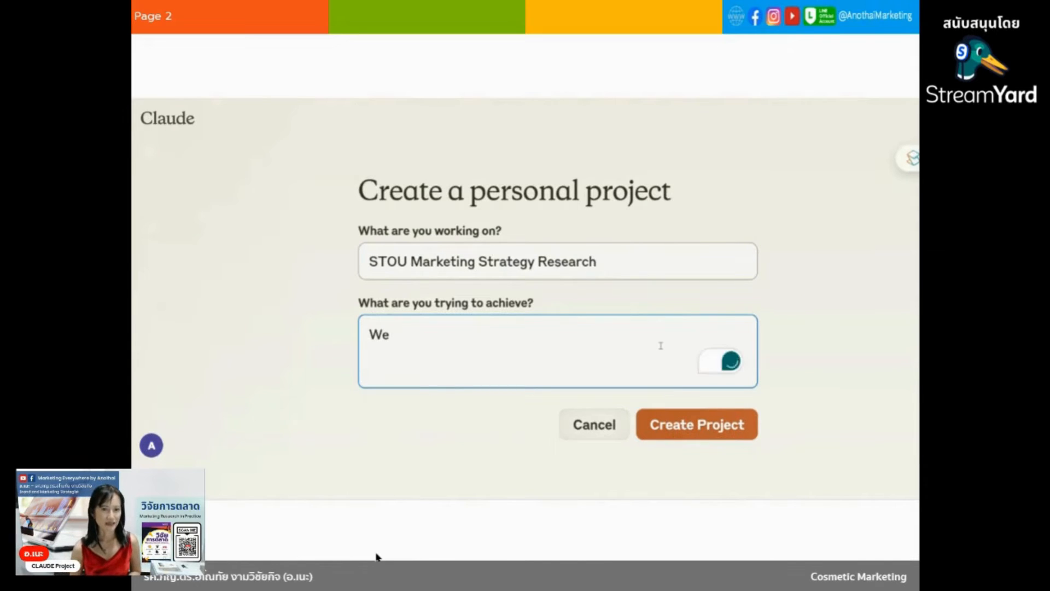
type("conduct")
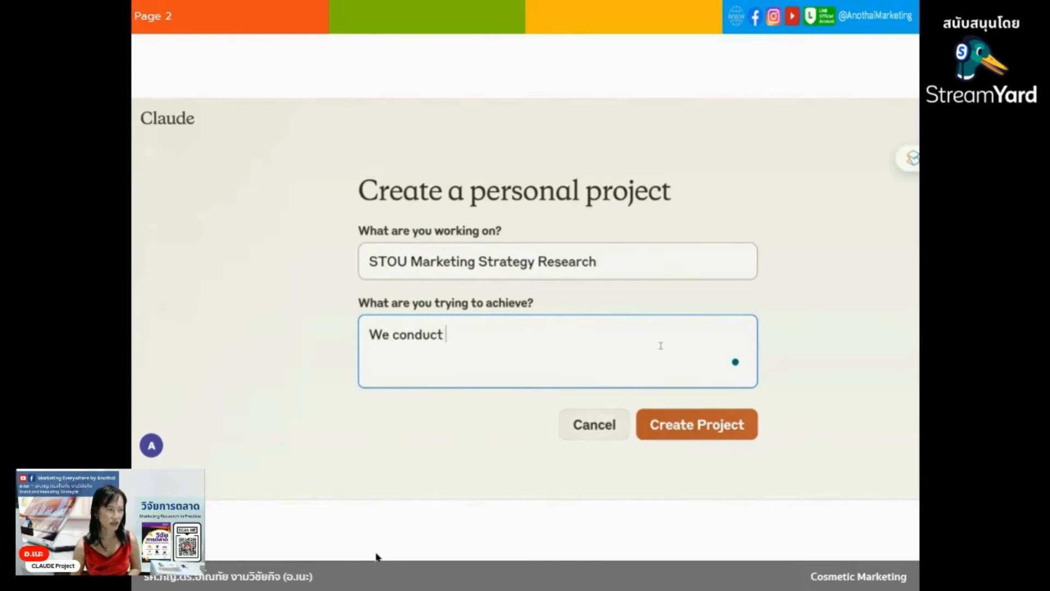
type(" Market")
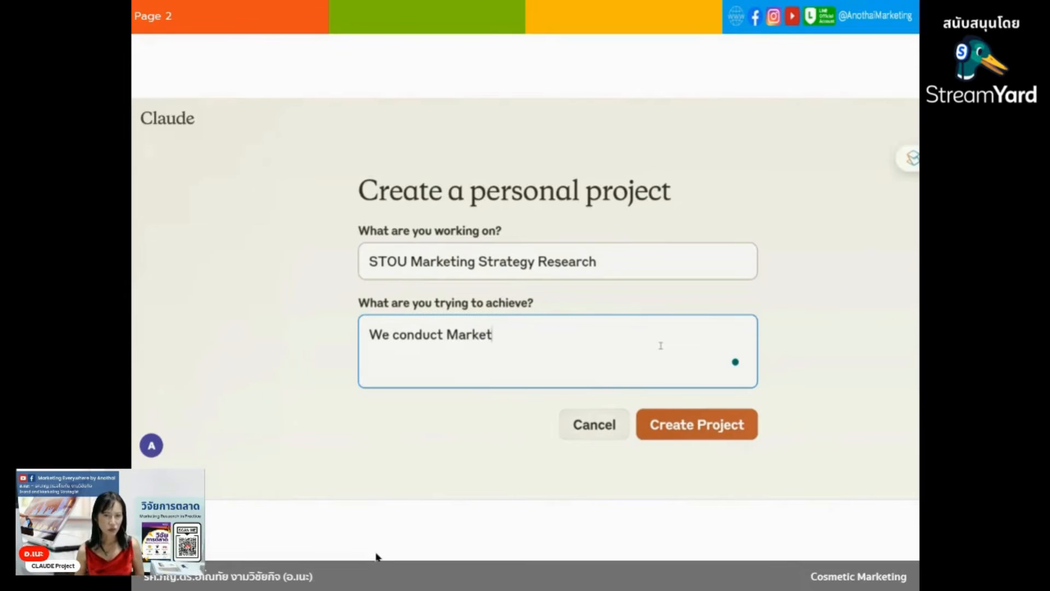
type("ing Strat")
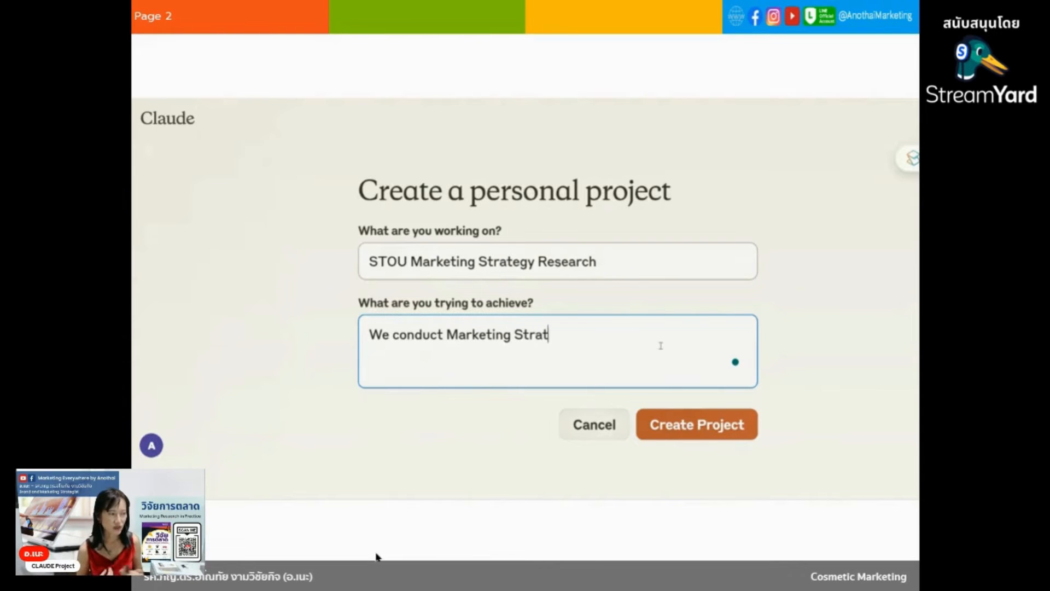
type("egy res")
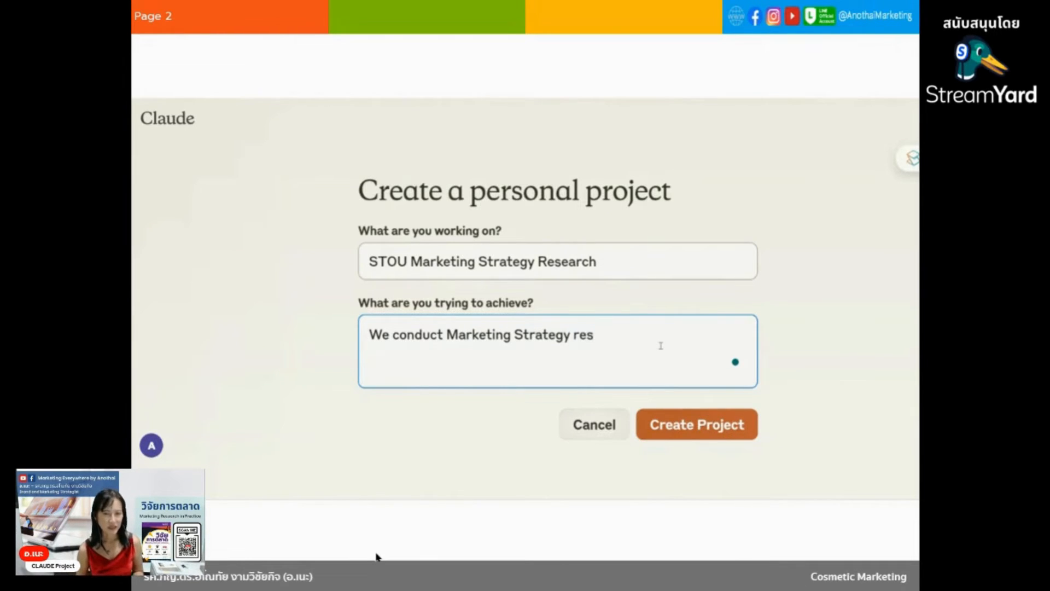
type("ea")
key("BackSpace")
type("earch for ")
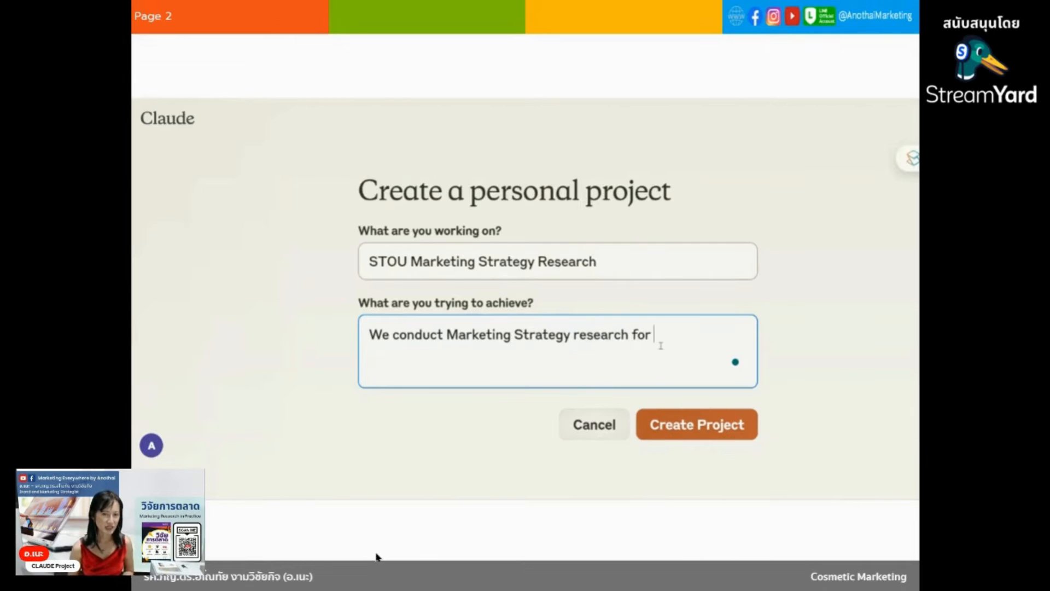
type("Sukhothai")
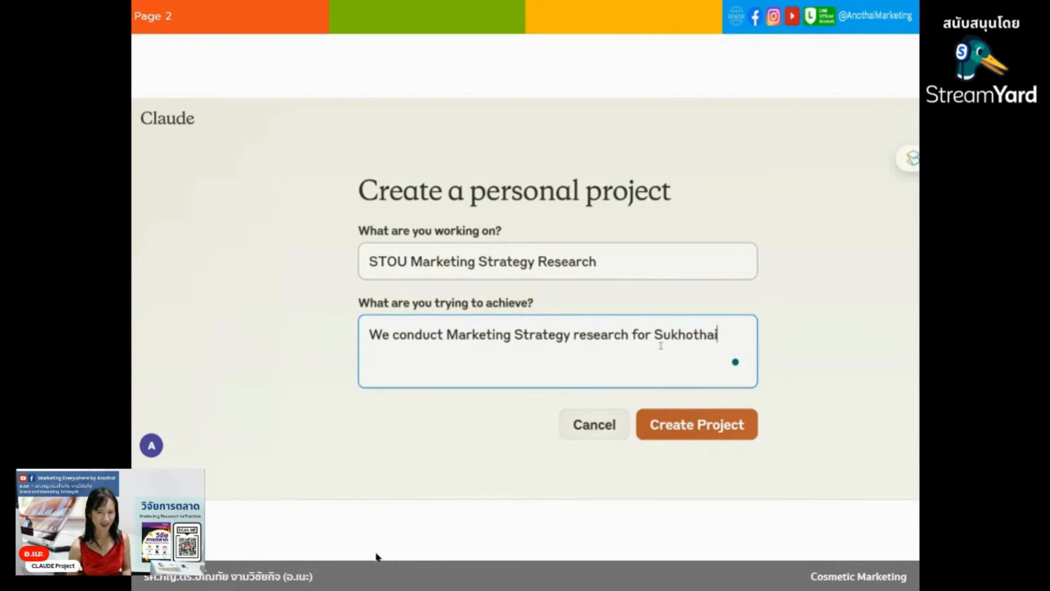
type(" Thammath")
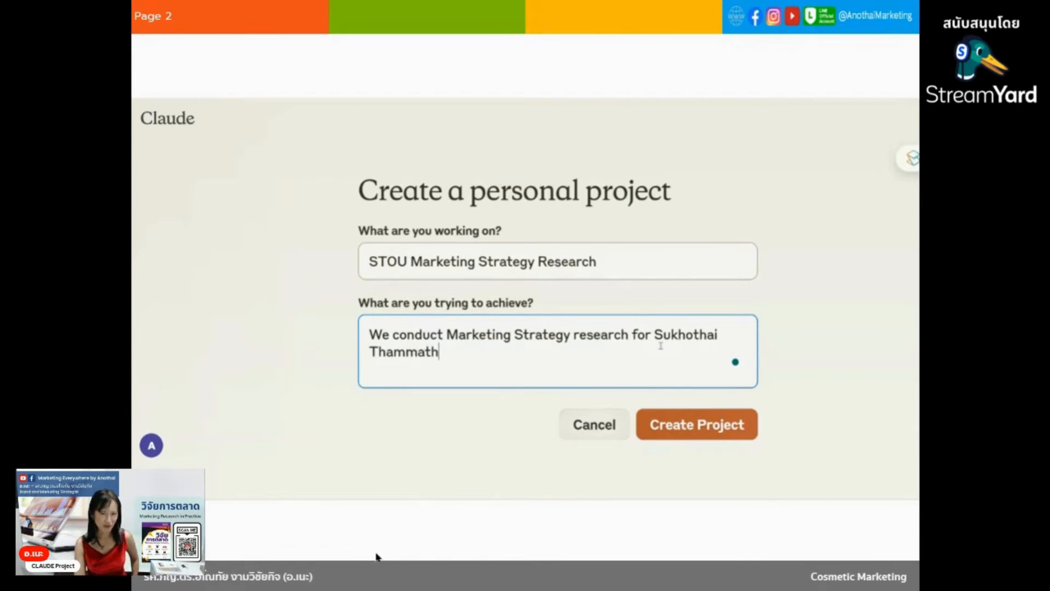
type("irat Open")
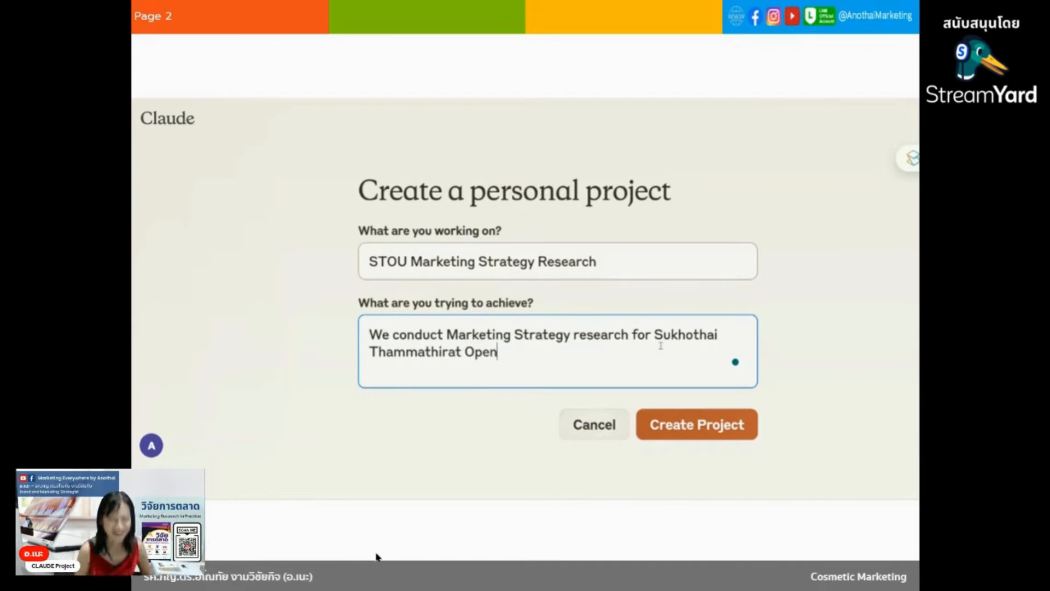
type(" Univers")
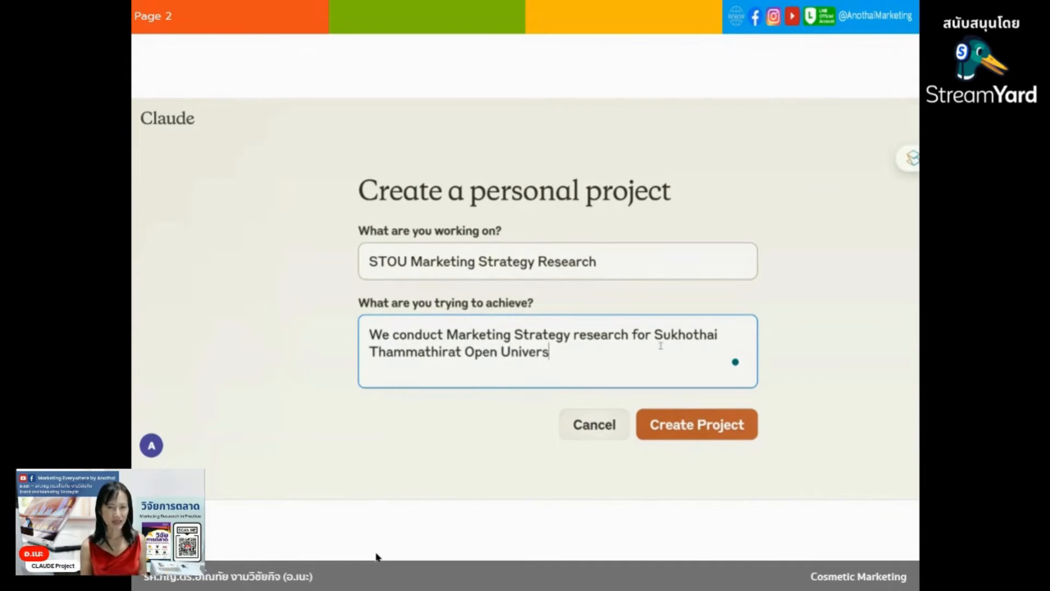
type("ity ")
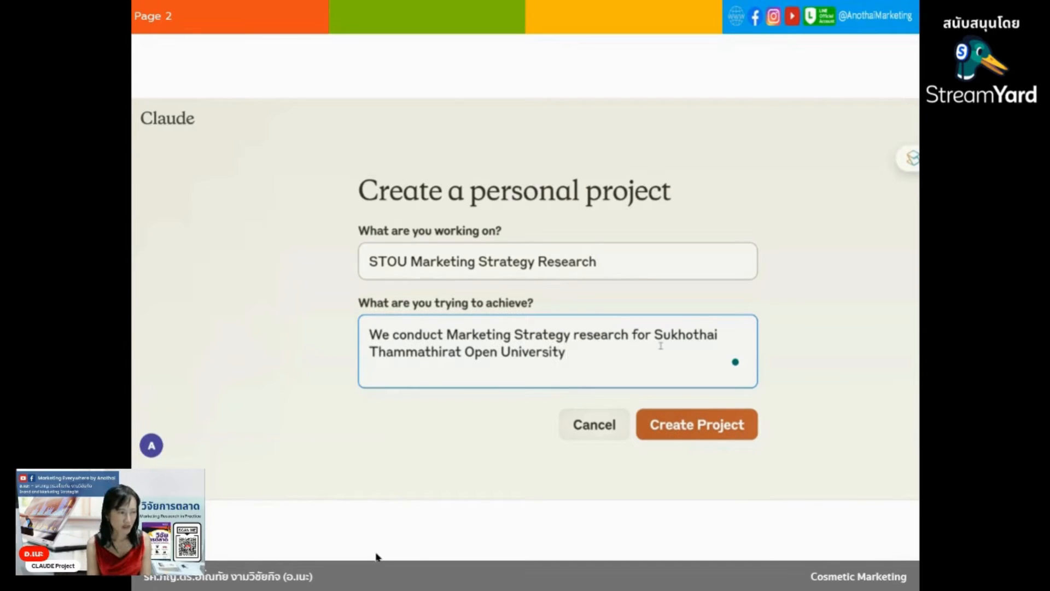
type(".")
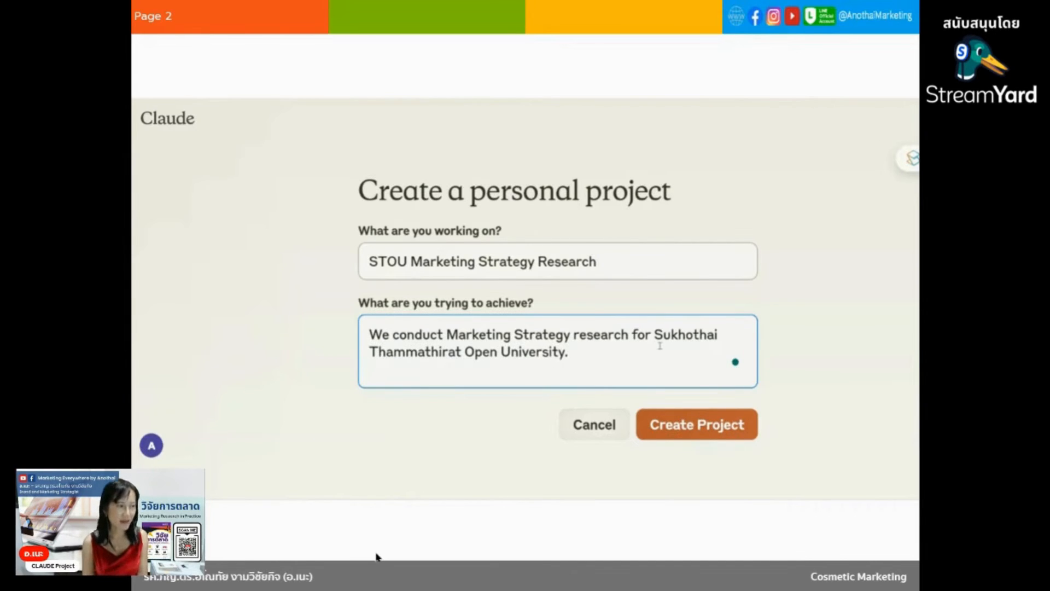
left_click(670, 429)
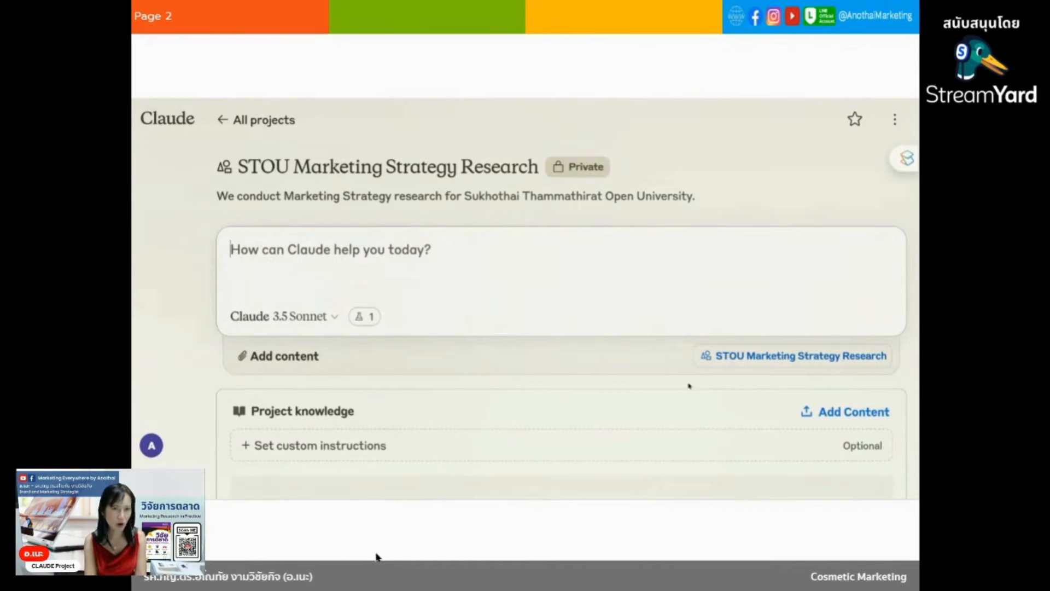
Start uploading a file from the device to the project knowledge.
scroll(677, 390, "down", 4)
scroll(677, 389, "up", 4)
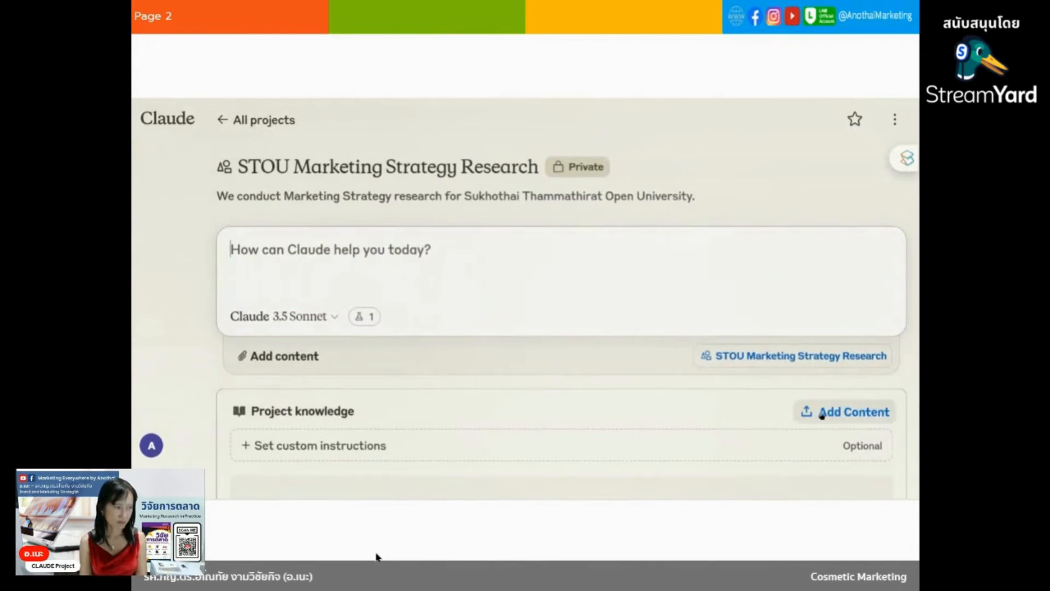
left_click(823, 412)
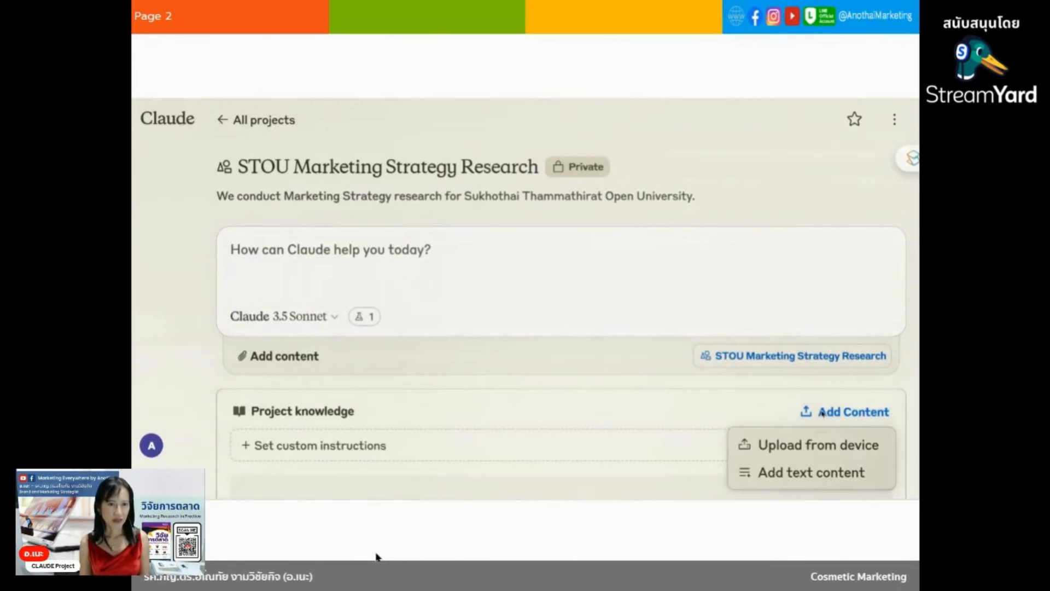
left_click(825, 458)
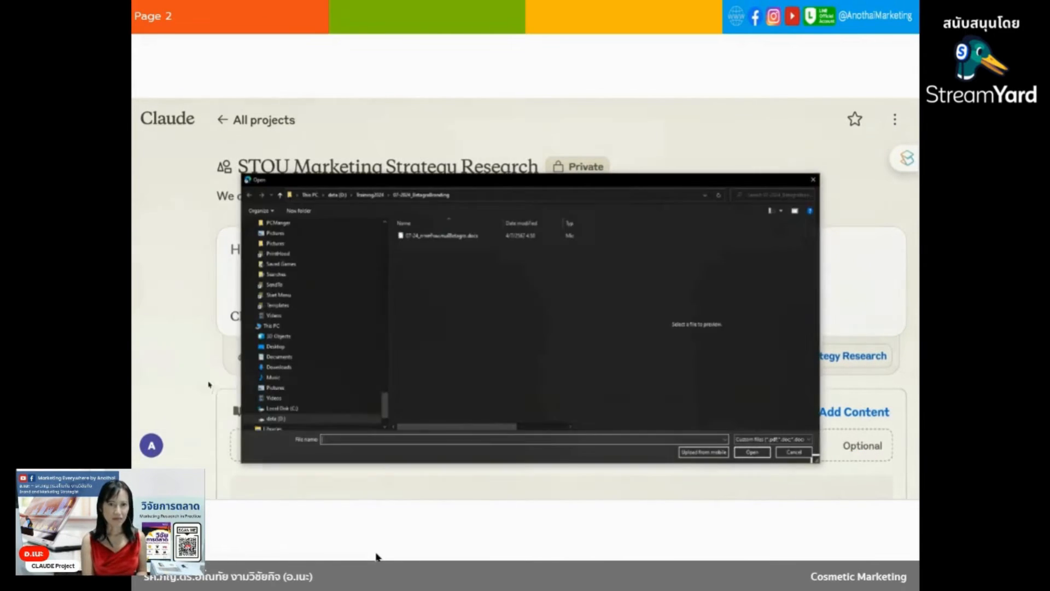
scroll(307, 339, "up", 10)
scroll(307, 349, "up", 2)
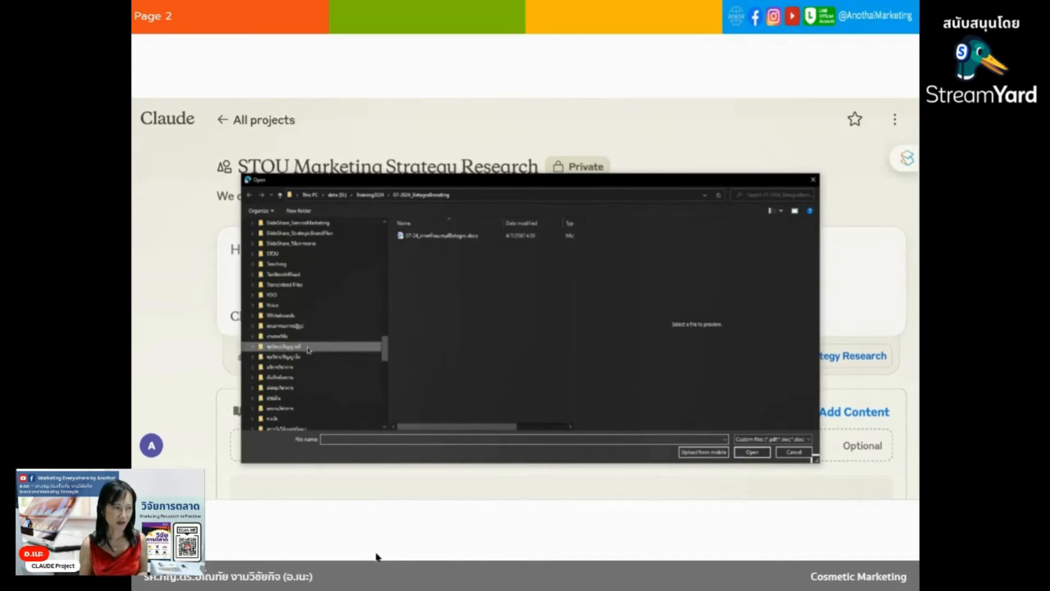
left_click(308, 349)
scroll(307, 350, "up", 4)
scroll(309, 351, "up", 6)
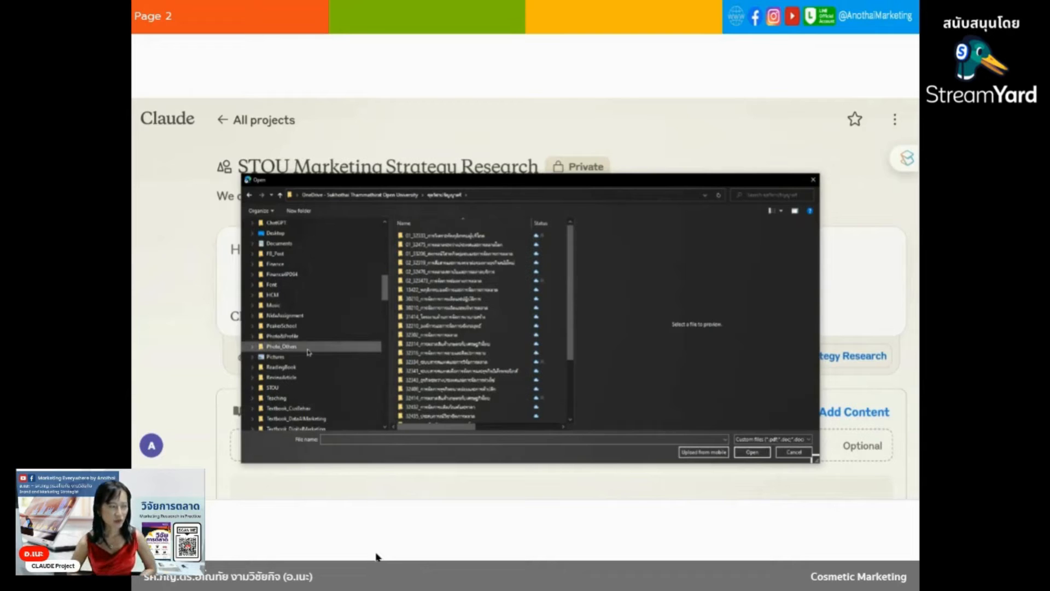
scroll(309, 352, "down", 6)
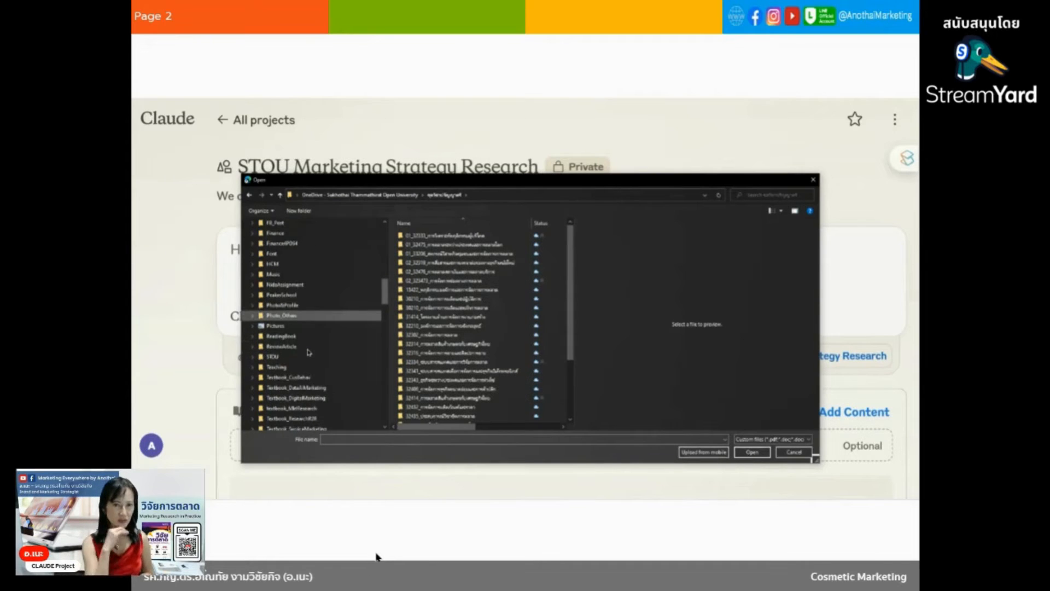
scroll(309, 351, "down", 4)
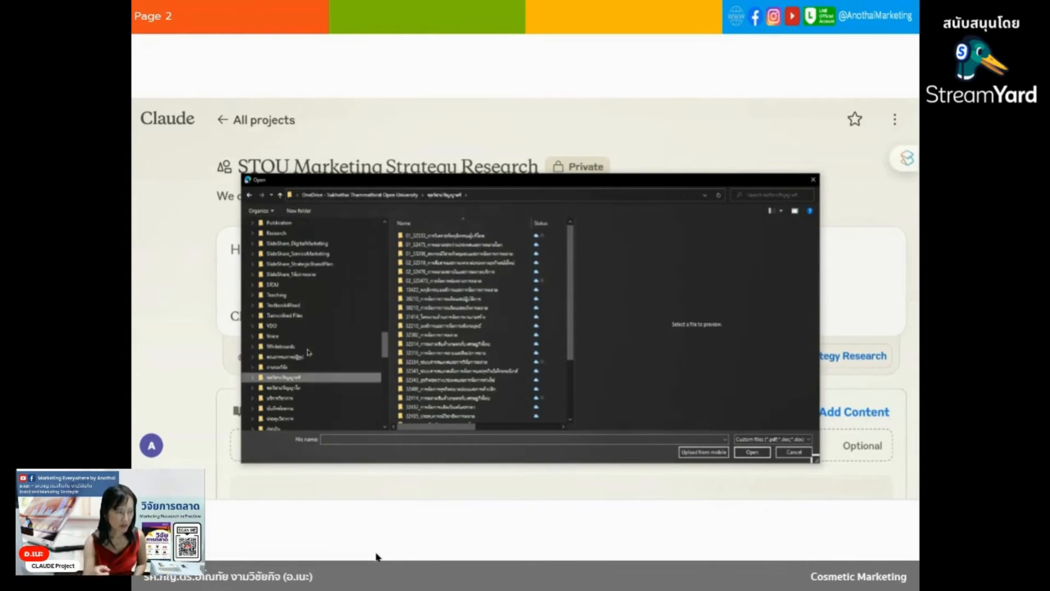
scroll(309, 352, "down", 1)
scroll(309, 351, "up", 1)
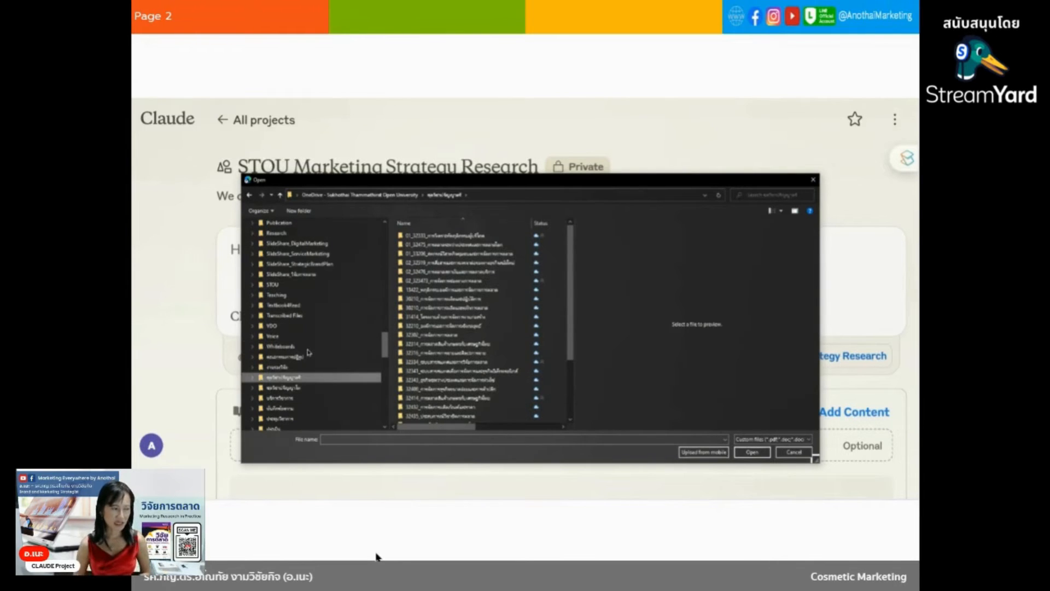
Upload 25670531_สวส.01-กลยุทธ์การตลาด-Final.docx from the การตลาด-วิจัยสถาบัน subfolder of the OneDrive Research folder.
left_click(294, 234)
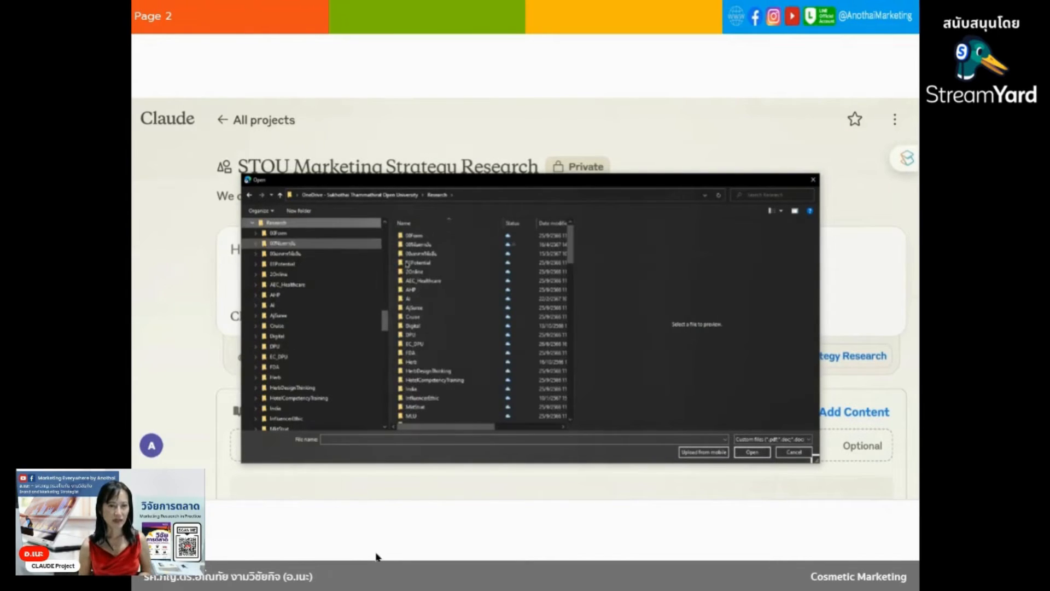
scroll(459, 383, "down", 2)
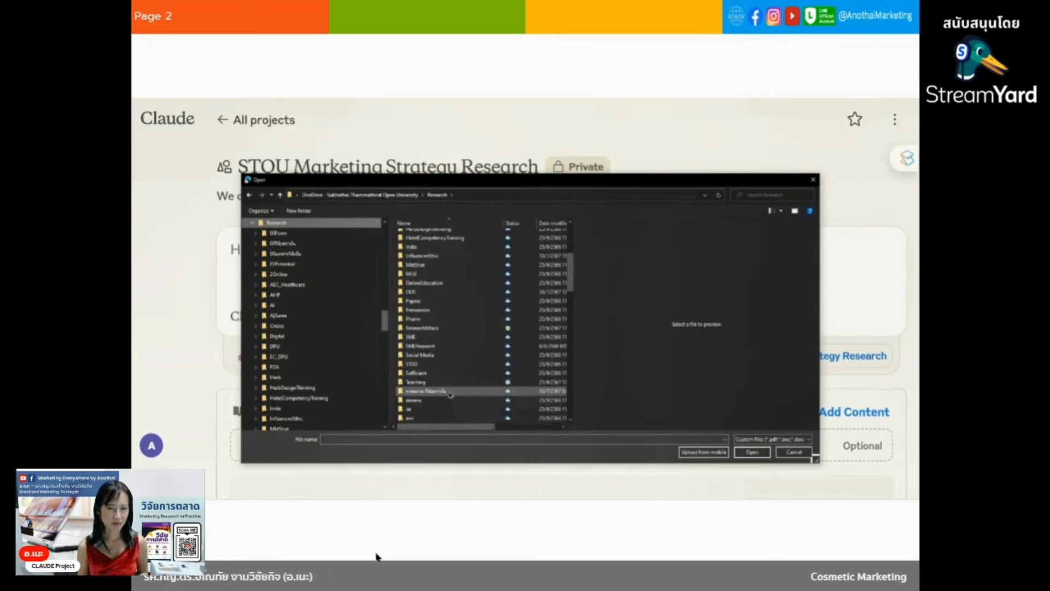
double_click(459, 390)
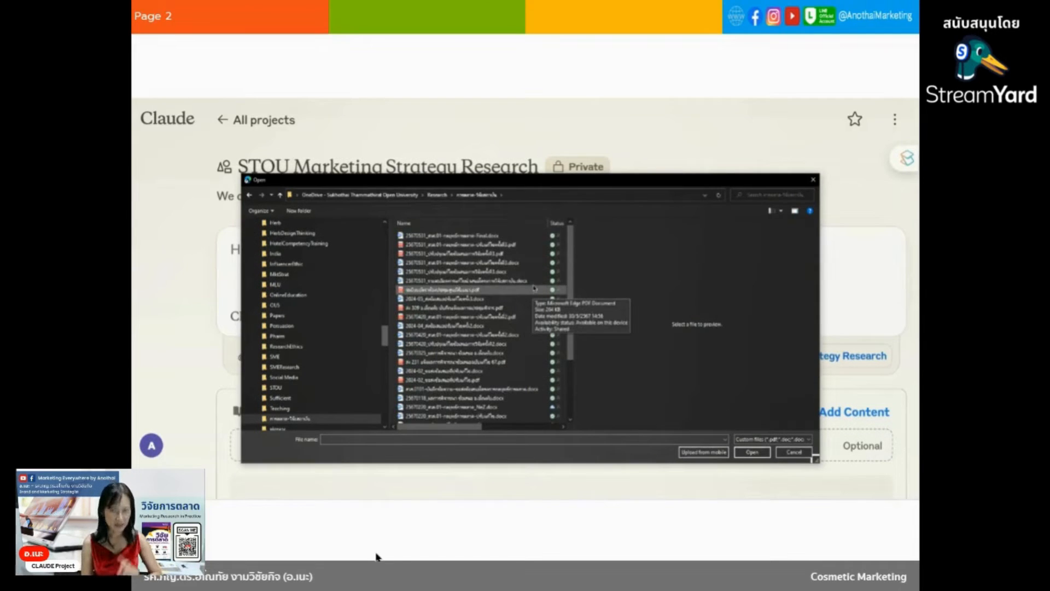
left_click(521, 237)
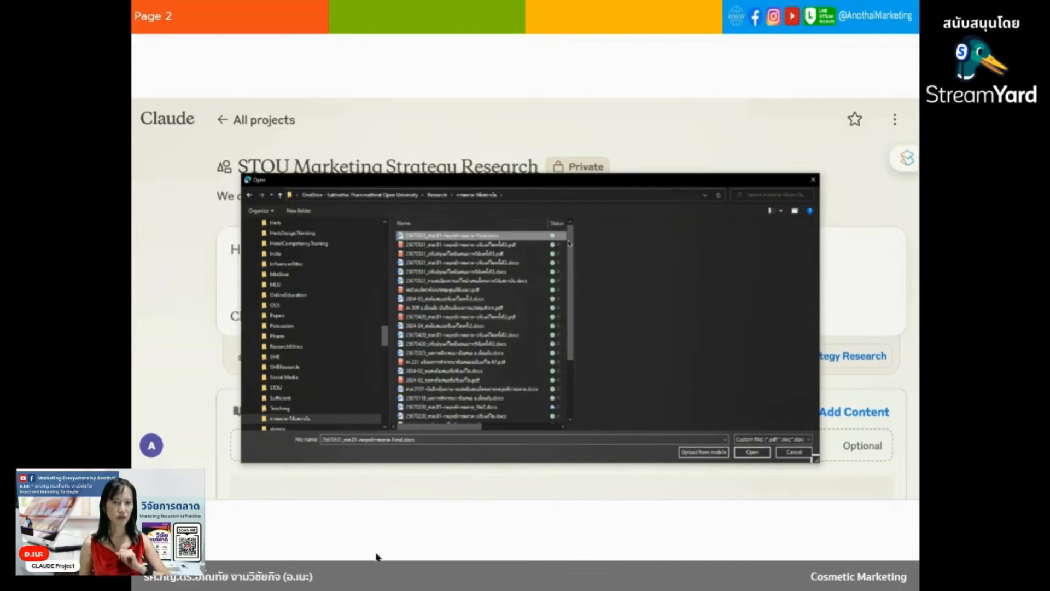
left_click(743, 453)
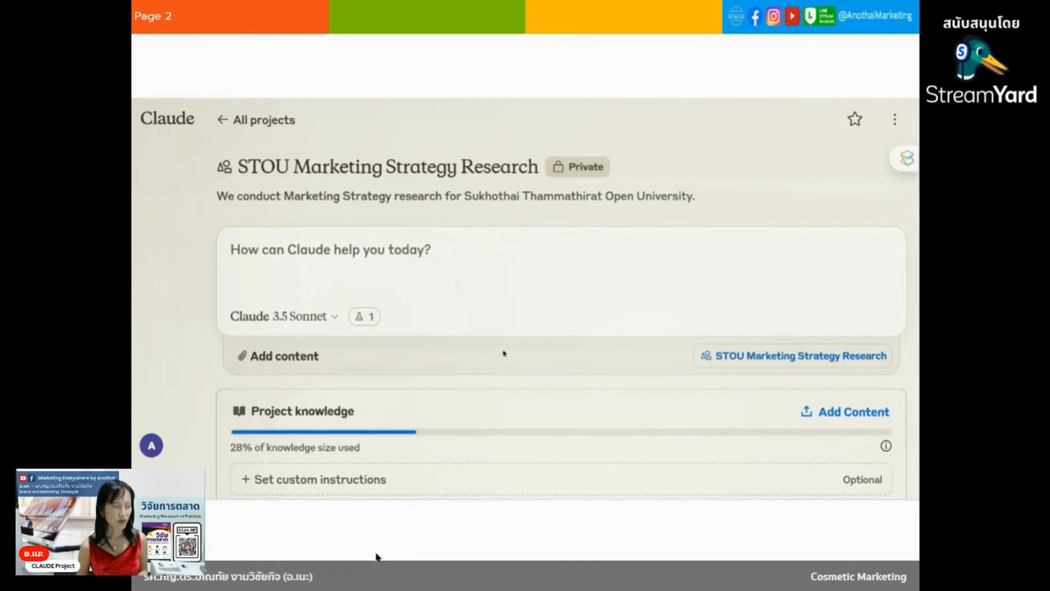
Ask Claude within the project "ช่วยสรุปงานที่ต้องทำทั้งหมดอย่างเป็นขั้นเป็นตอนสำหรับงานวิจัยนี้" and send the message.
scroll(505, 353, "down", 4)
scroll(529, 396, "up", 4)
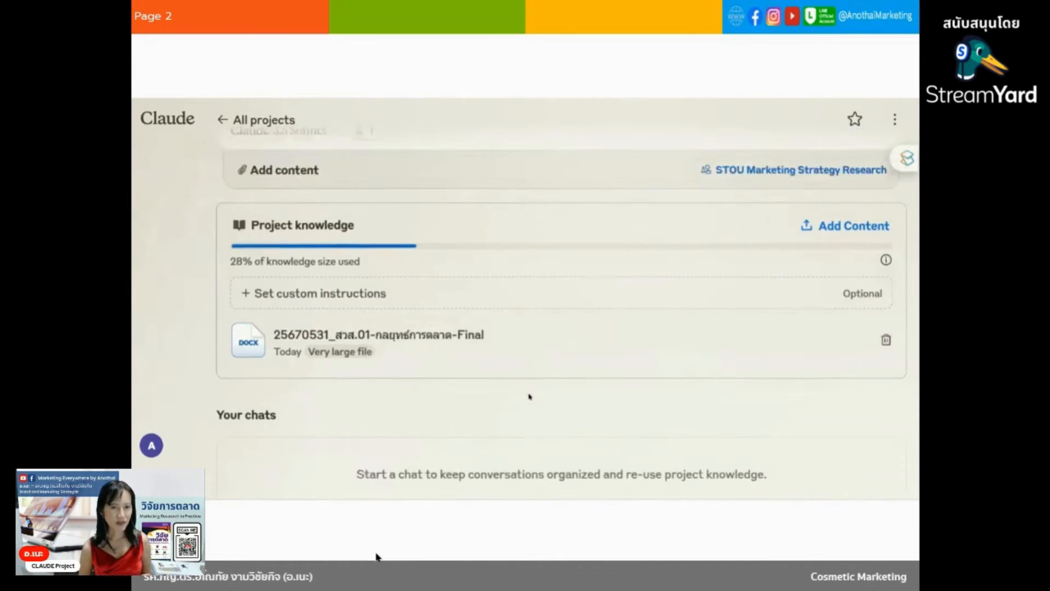
left_click(477, 280)
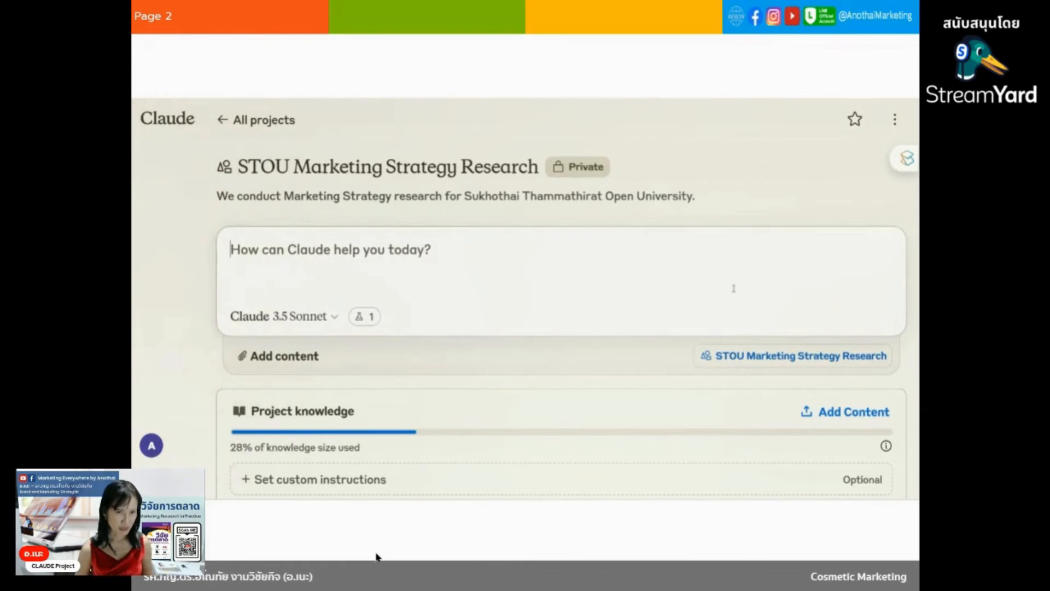
type("ช่วย")
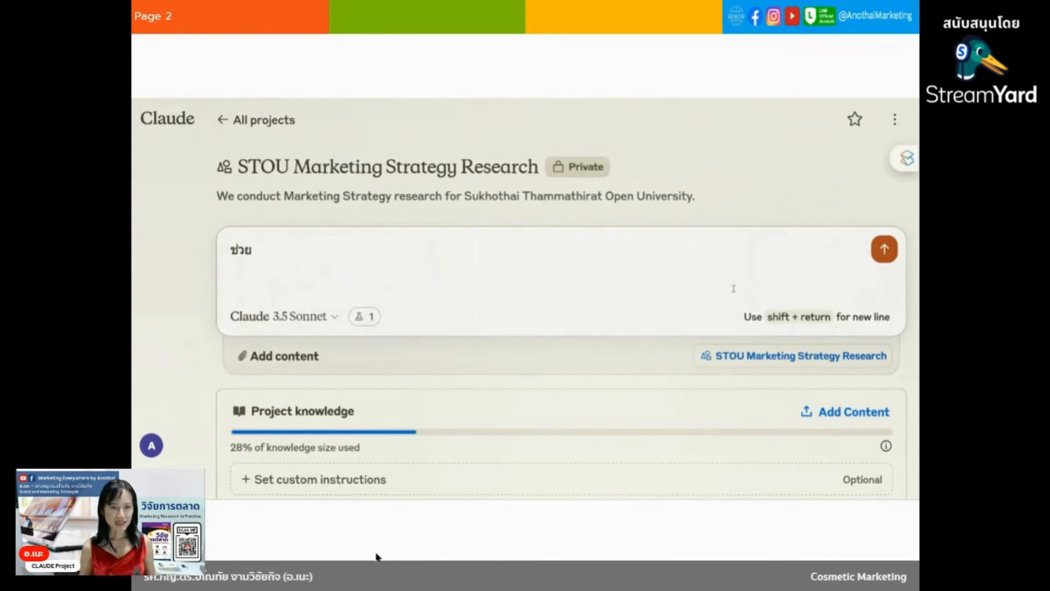
type("สรุปงา")
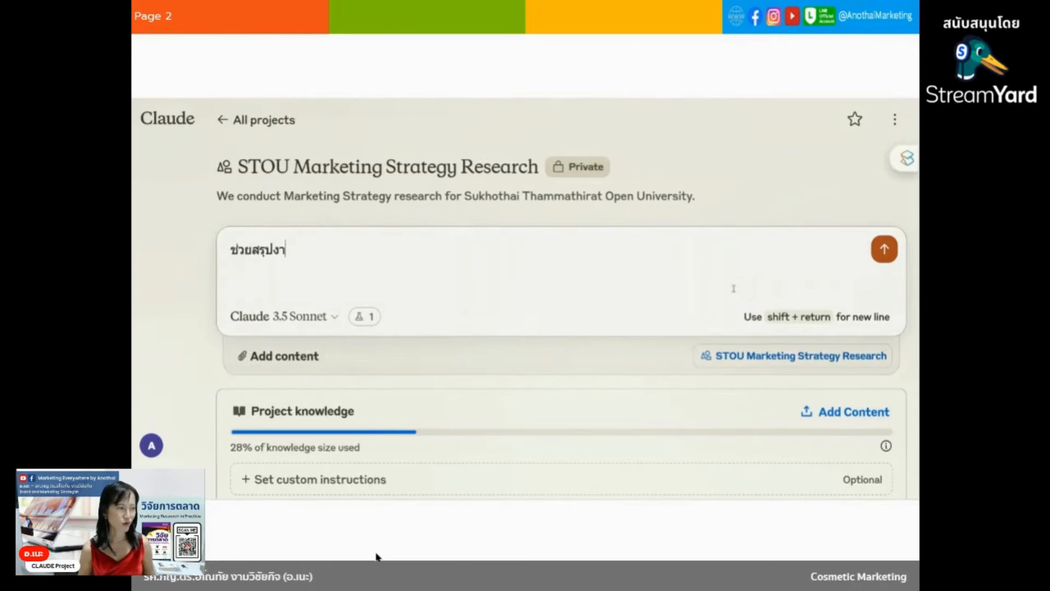
type("นที่ต้องท")
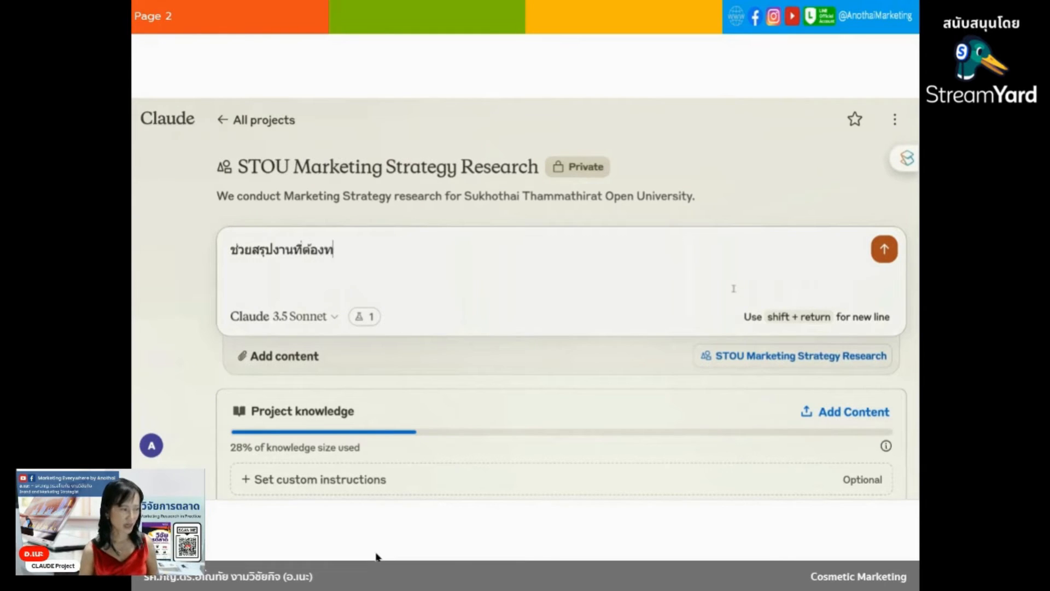
type("ำทั้งหมด")
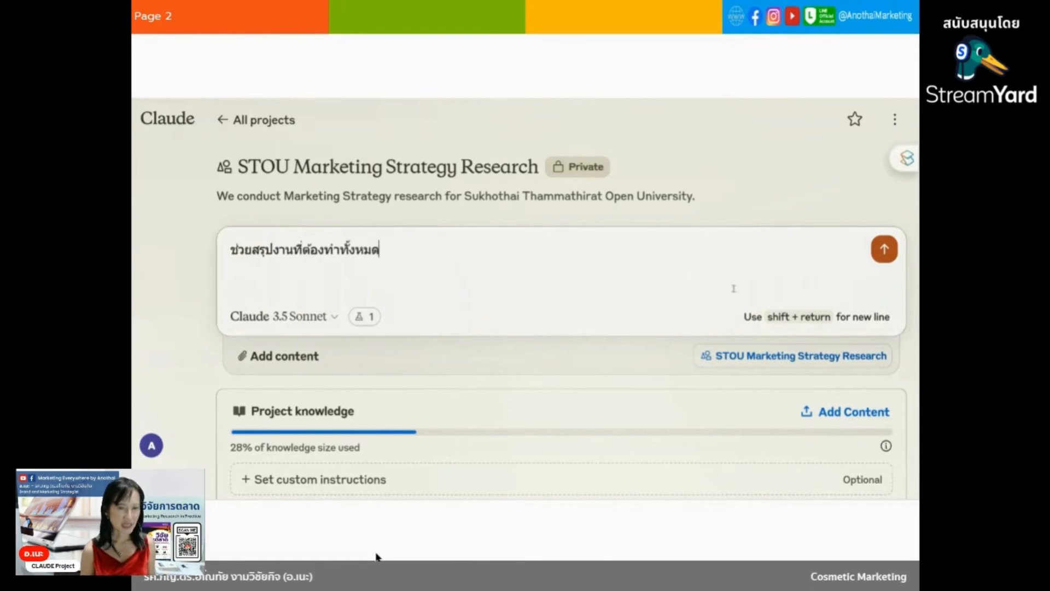
type("อย่างเ")
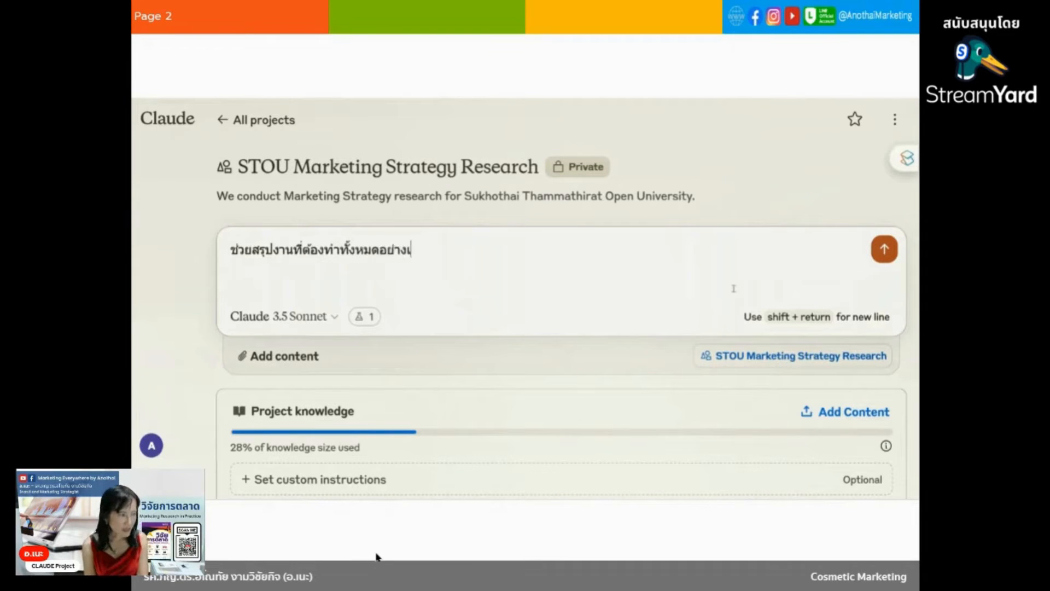
type("ป็นขั้น")
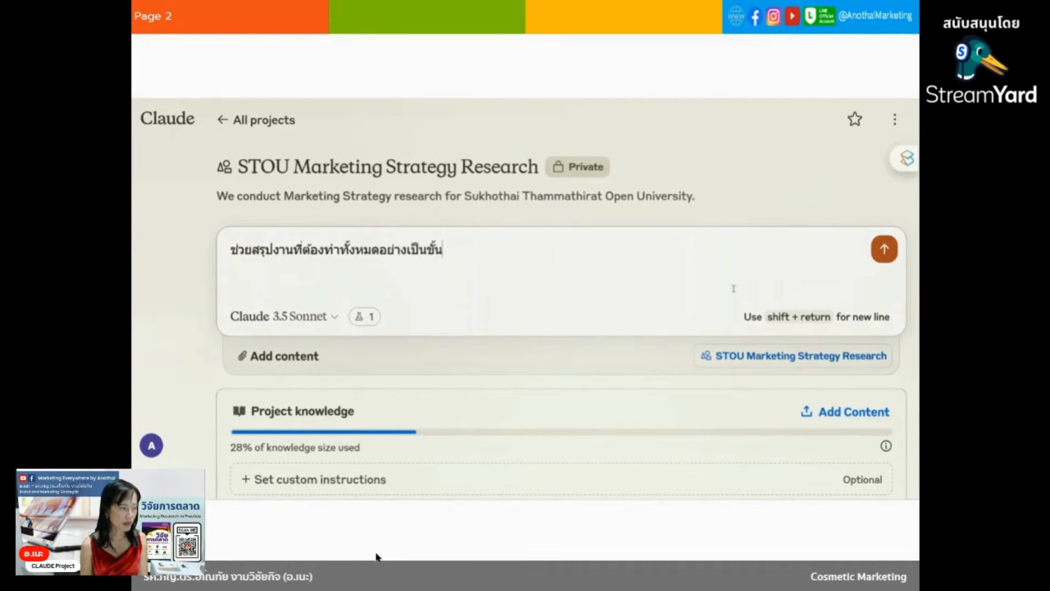
type("เป็นตอน")
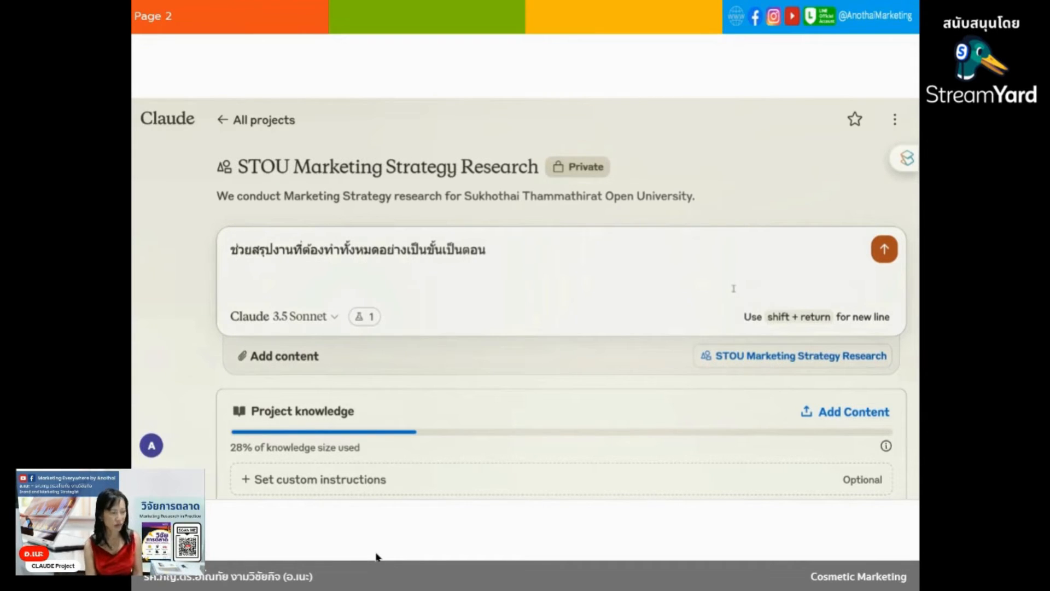
type("สำ")
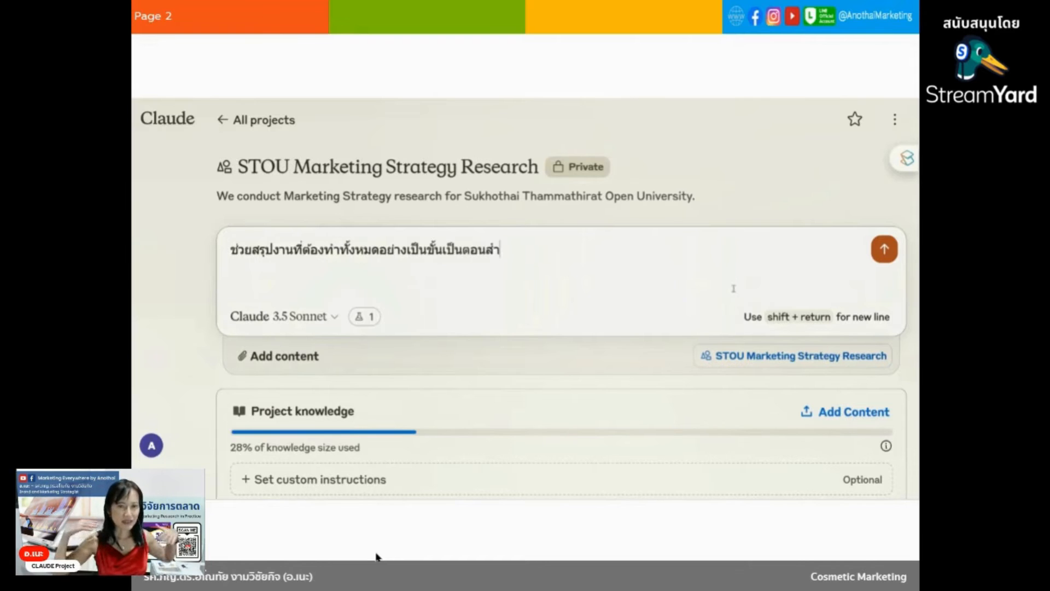
type("หรับงานวิจ")
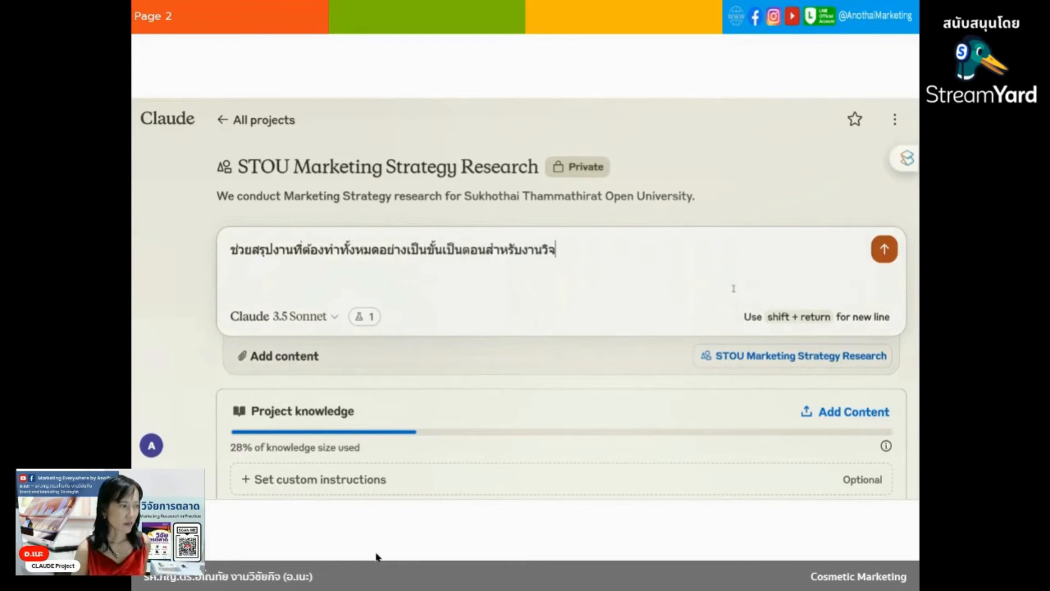
type("ัยนี้")
key("Return")
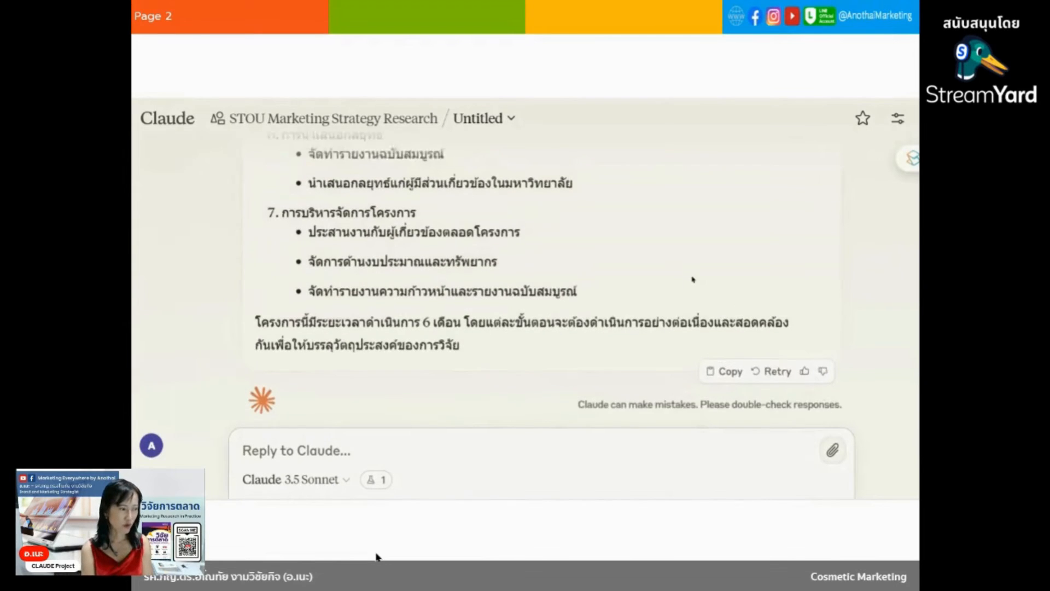
Review the start of the research plan and ask Claude to develop an interview form, beginning the message with "ขอให้พัฒนาแบบสัมภาษณ์ในการสัมภา".
scroll(693, 280, "up", 15)
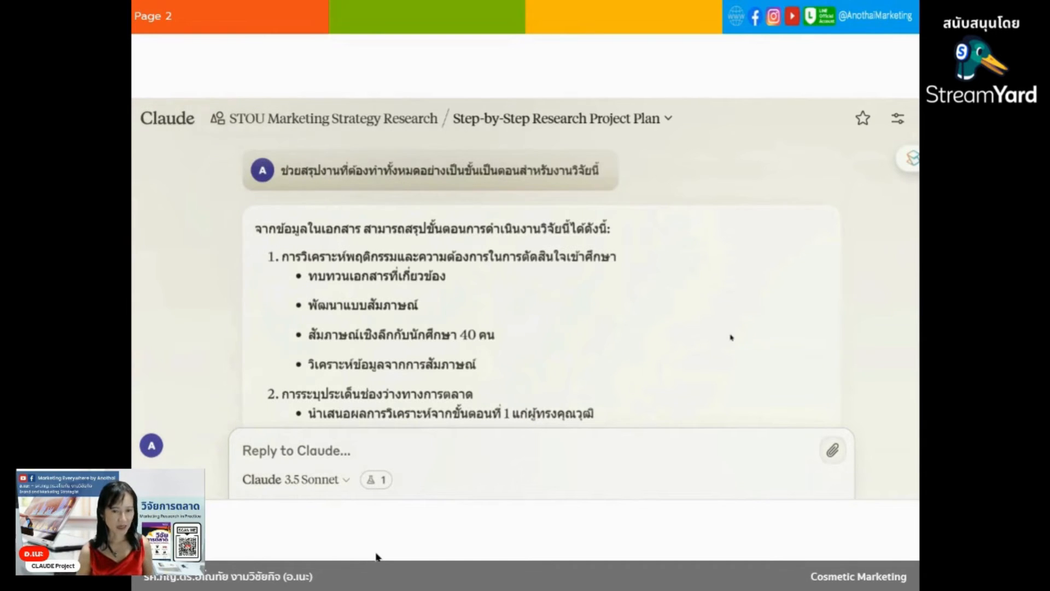
type("ขอ")
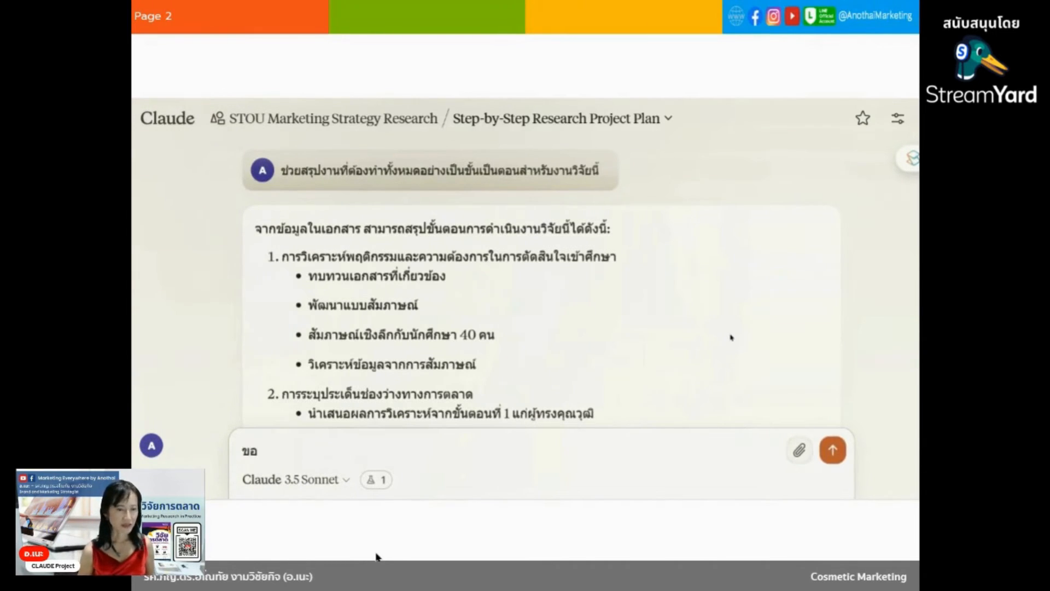
type("ให้พัฒนา")
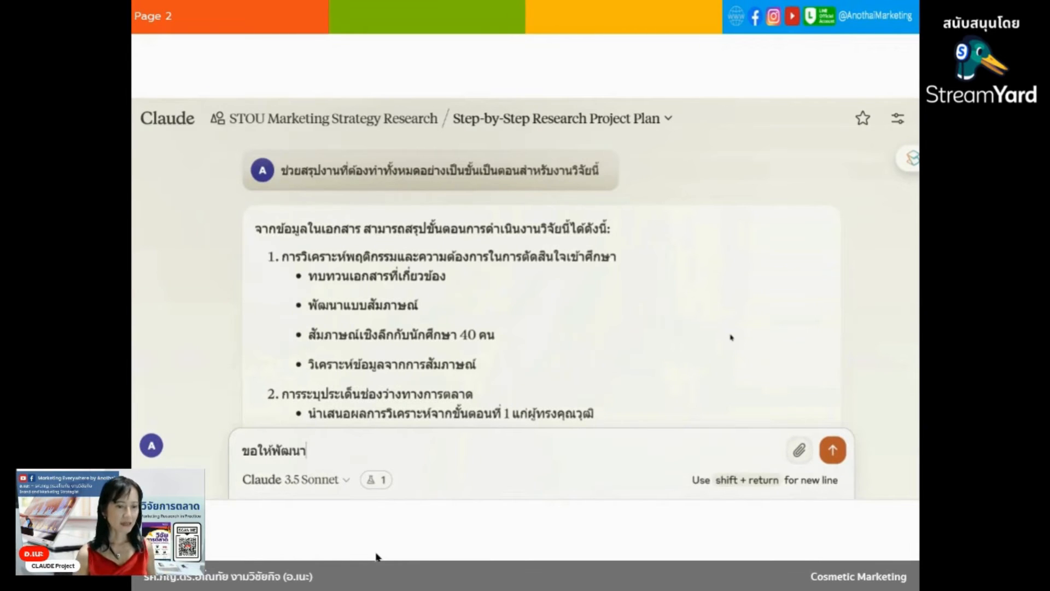
type("แบบสัมภ")
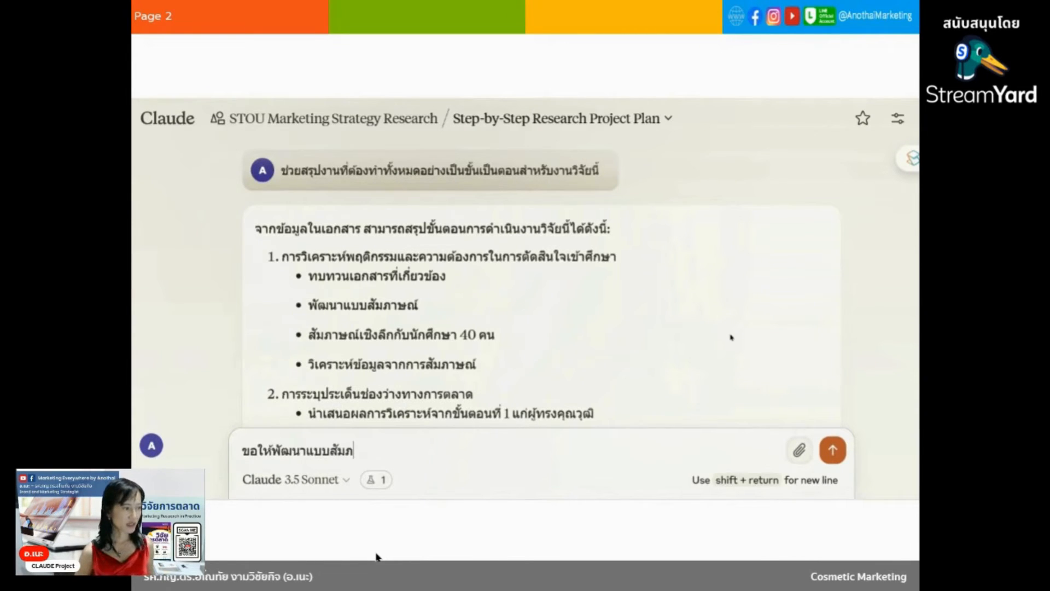
type("าษณ์")
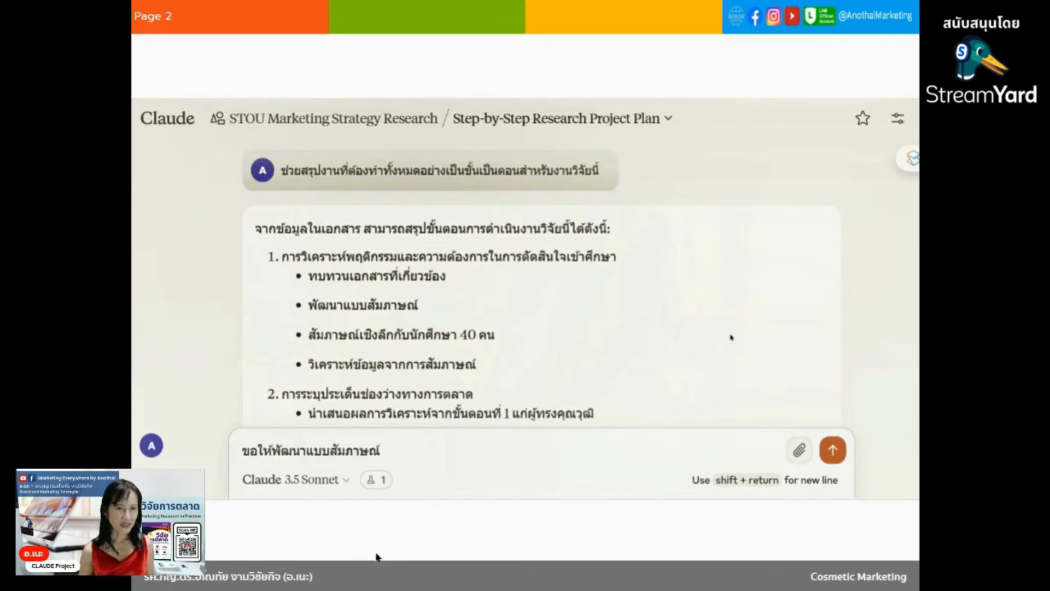
type("ในการสัมภา")
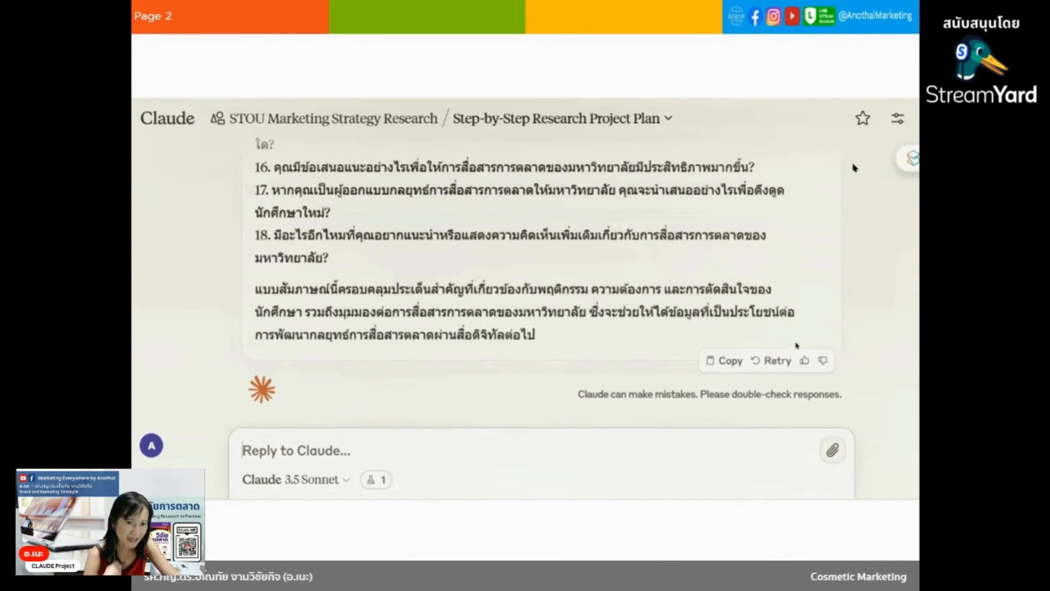
Rate the interview form response positively, opening its feedback form.
left_click(804, 361)
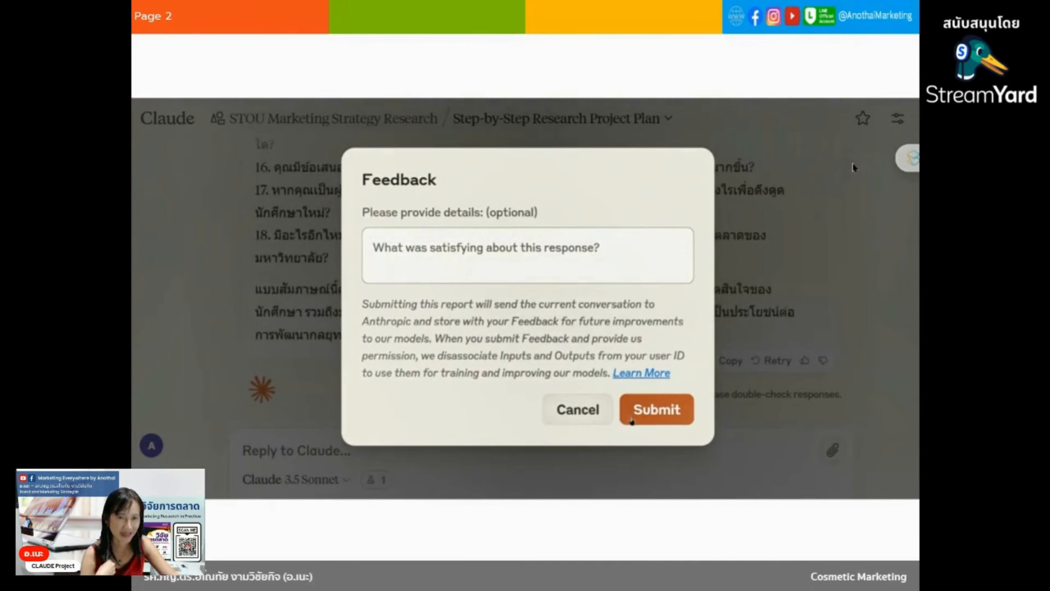